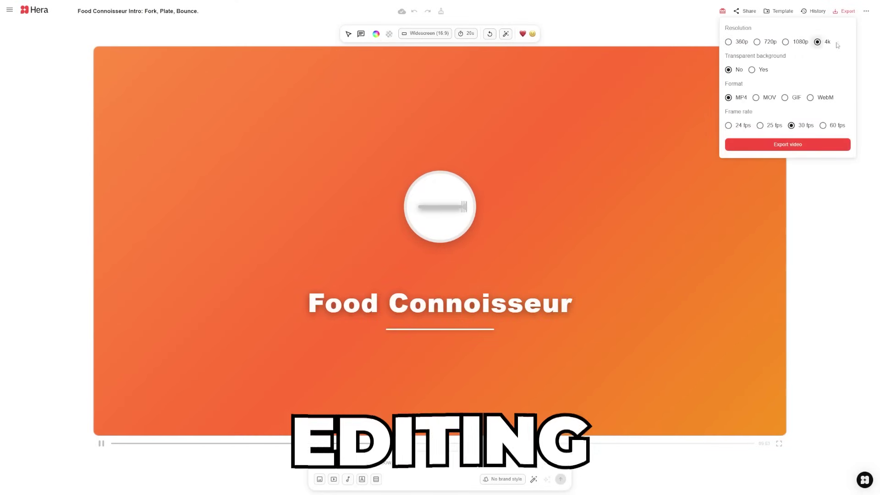
Step: Set Transparent background to Yes in the Food Connoisseur intro's export options
{"action": "left_click", "coordinate": [751, 70]}
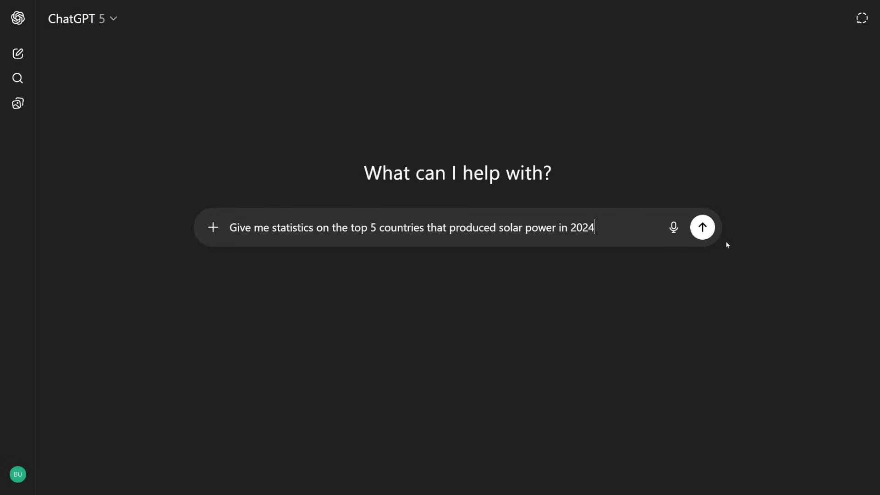
Step: Send ChatGPT the question about the top 5 solar-power-producing countries in 2024
{"action": "left_click", "coordinate": [703, 228]}
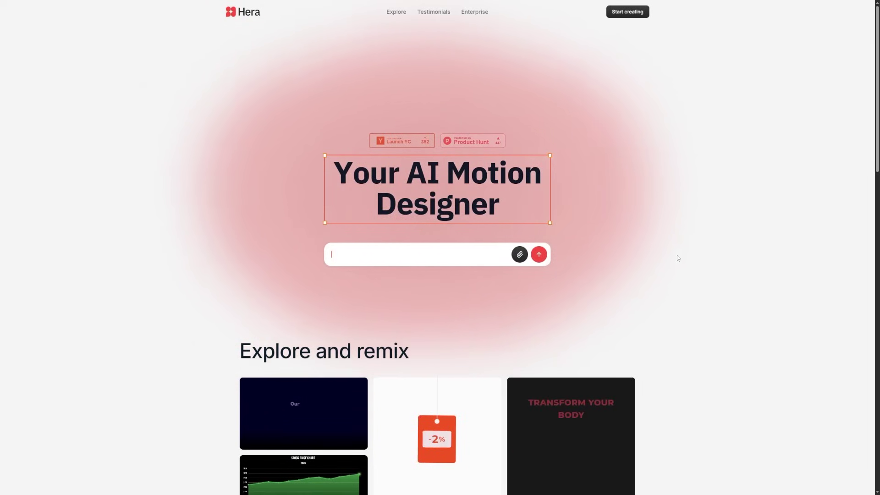
Step: Scroll down through the public Hera landing page
{"action": "scroll", "coordinate": [674, 220], "scroll_direction": "down", "scroll_amount": 4}
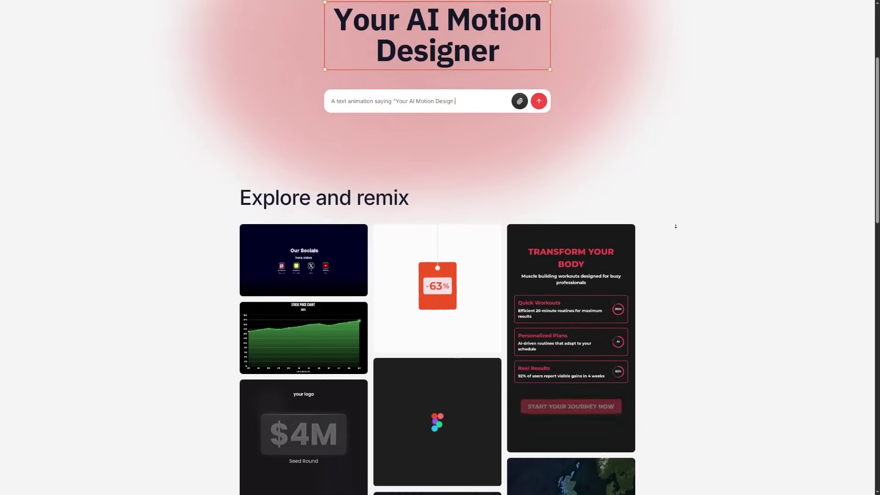
{"action": "scroll", "coordinate": [676, 227], "scroll_direction": "down", "scroll_amount": 3}
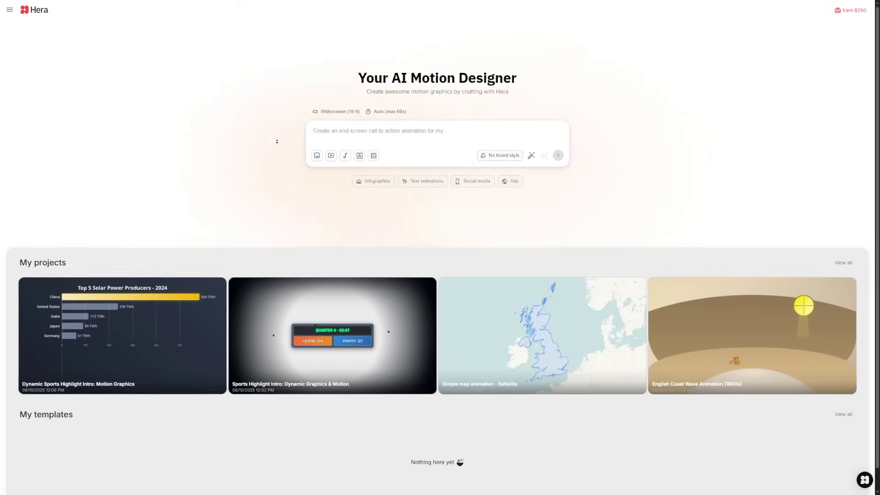
{"action": "mouse_move", "coordinate": [17, 42]}
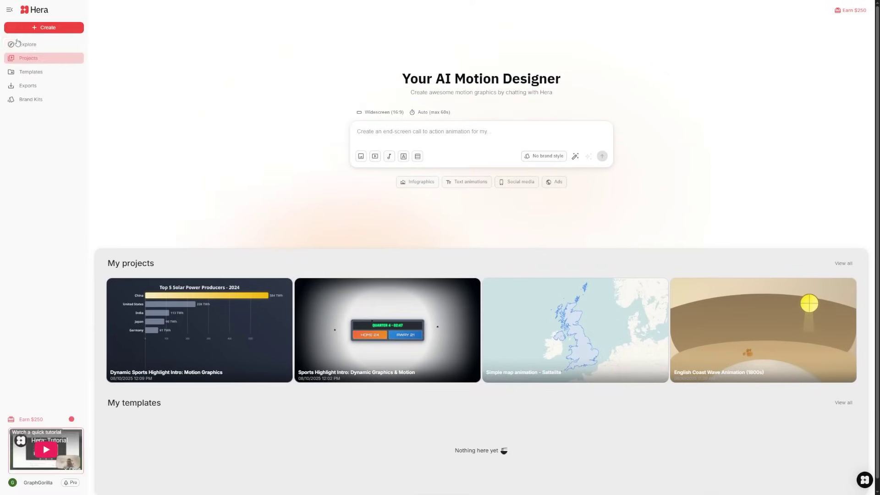
{"action": "left_click", "coordinate": [56, 47]}
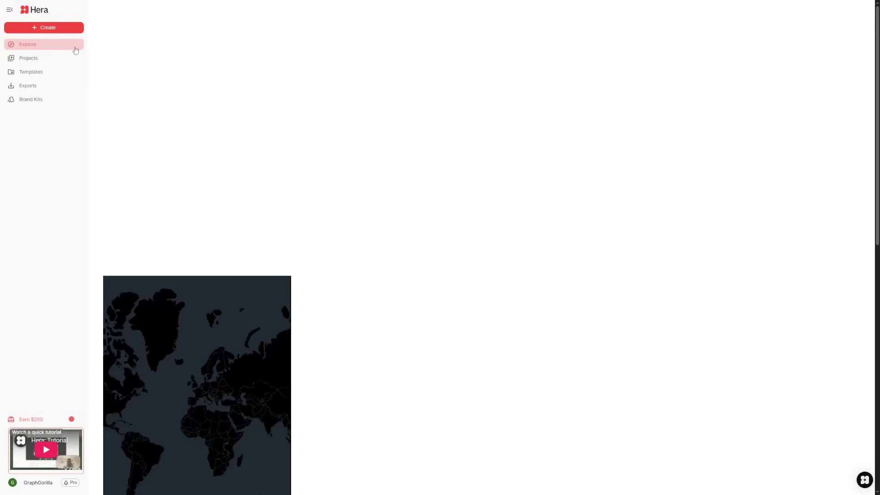
{"action": "mouse_move", "coordinate": [718, 151]}
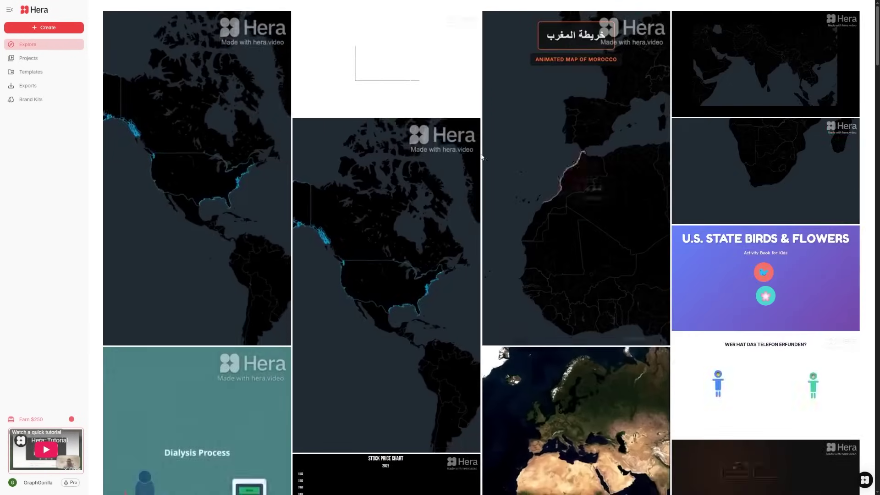
{"action": "scroll", "coordinate": [485, 171], "scroll_direction": "down", "scroll_amount": 3}
{"action": "scroll", "coordinate": [485, 171], "scroll_direction": "down", "scroll_amount": 5}
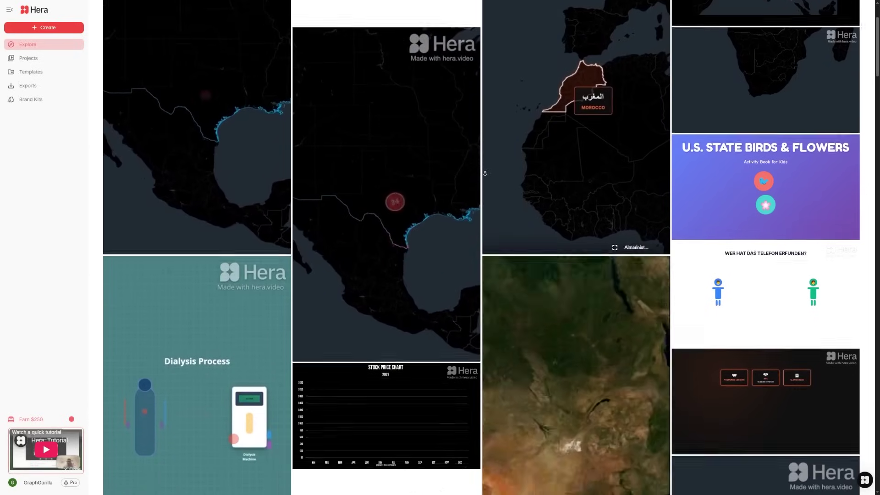
{"action": "scroll", "coordinate": [486, 183], "scroll_direction": "down", "scroll_amount": 6}
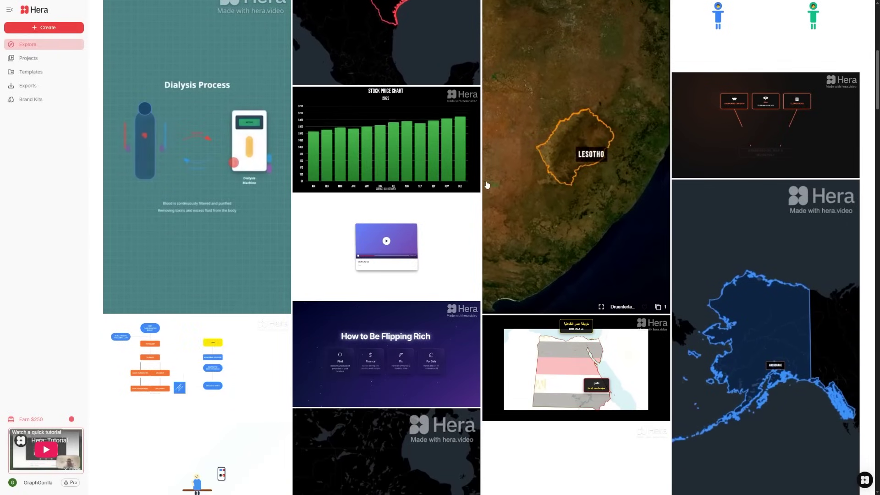
{"action": "left_click", "coordinate": [51, 29]}
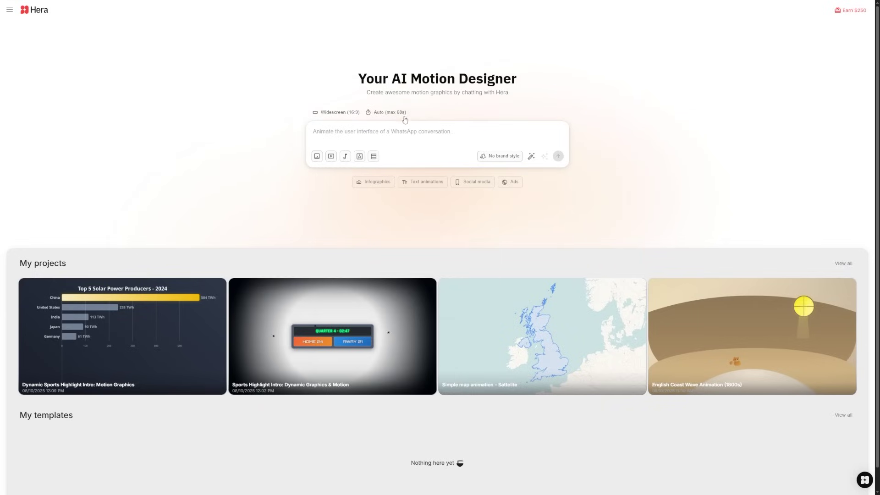
Step: Keep Widescreen (16:9) and paste the 15-second live TV broadcast sports highlight intro prompt
{"action": "left_click", "coordinate": [353, 114]}
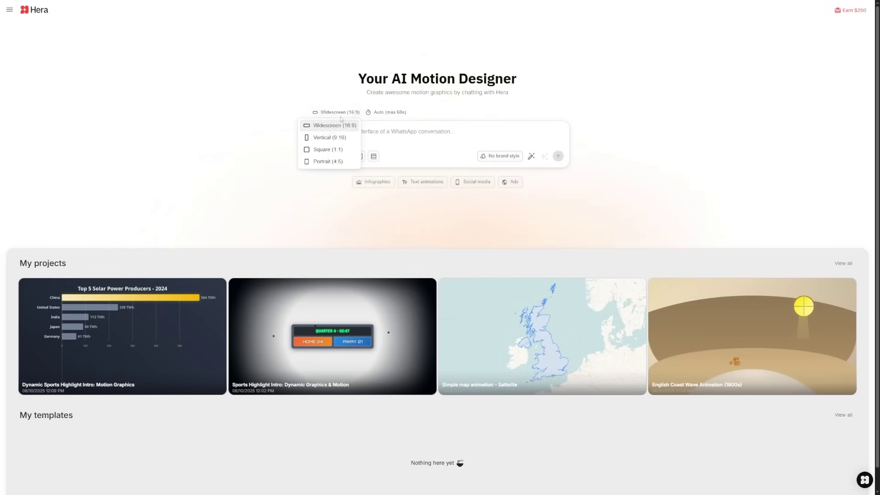
{"action": "left_click", "coordinate": [448, 115]}
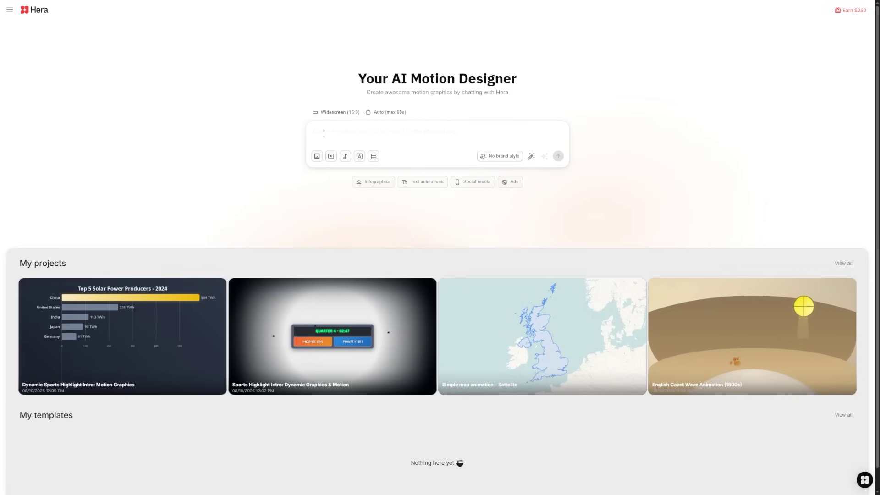
{"action": "type", "text": "Create a 15-second widescreen sports highlight intro in the style of a live TV broadcast, with dramatic lighting, bold scoreboard graphics, and smooth camera pans"}
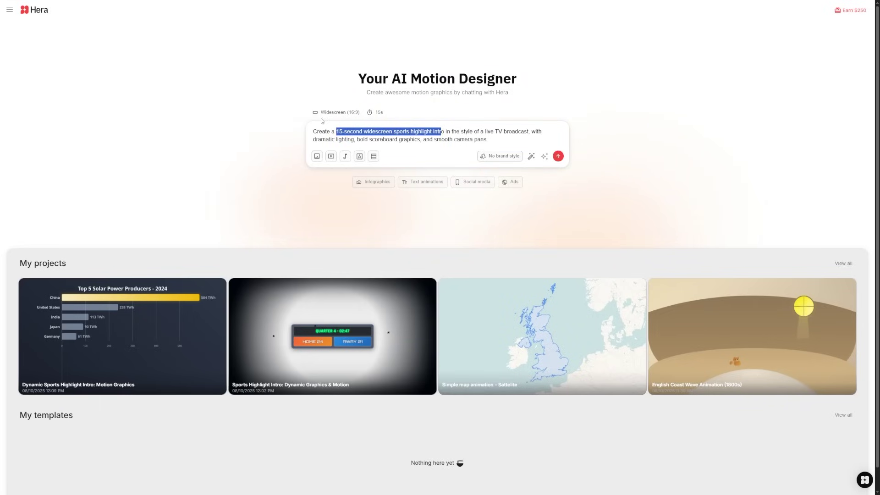
Step: Review the broadcast style, lighting and scoreboard details, then have Hera enhance the prompt
{"action": "left_click_drag", "start_coordinate": [484, 131], "coordinate": [536, 132]}
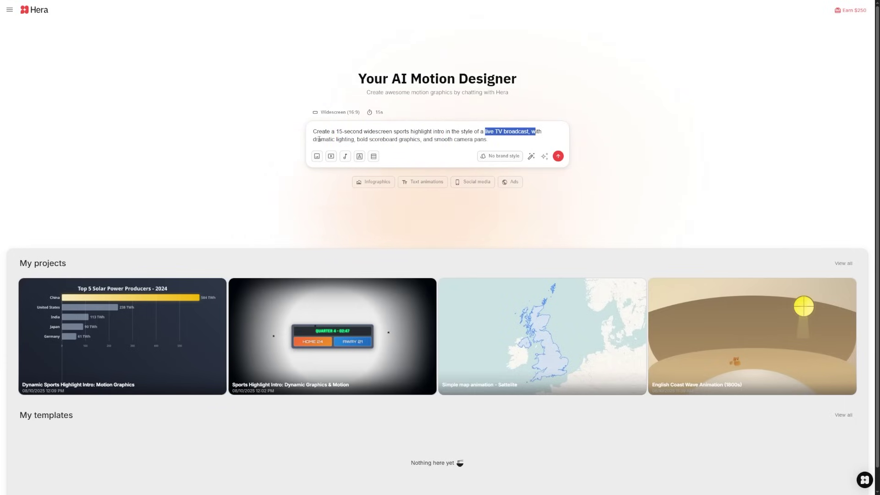
{"action": "left_click_drag", "start_coordinate": [319, 139], "coordinate": [360, 139]}
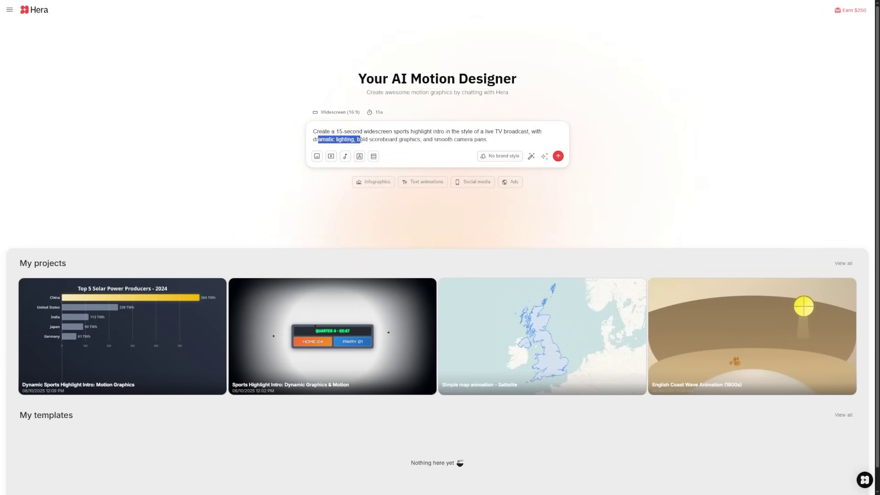
{"action": "left_click", "coordinate": [426, 131]}
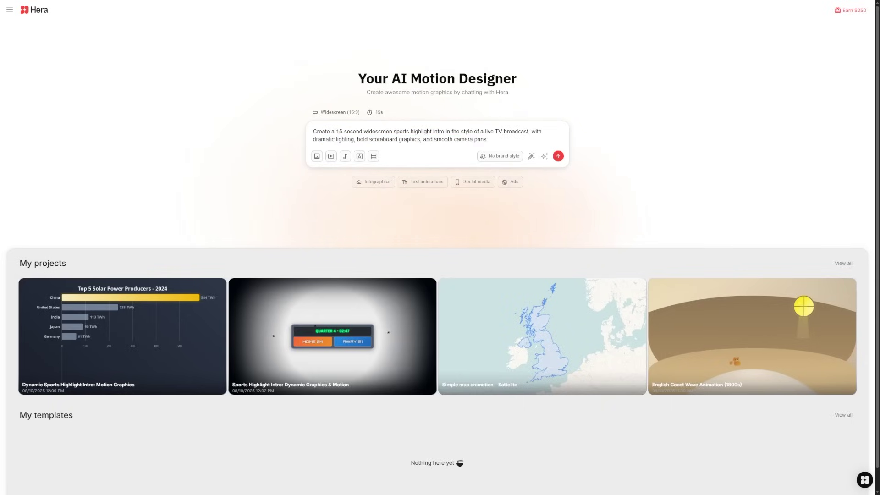
{"action": "left_click", "coordinate": [544, 157]}
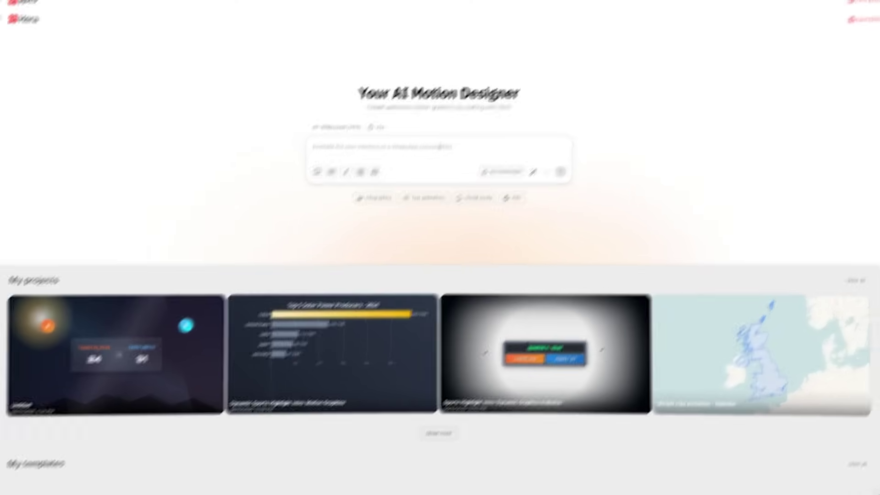
Step: Submit the 12-second widescreen prompt of labelled moon phases on a dark blue starry background
{"action": "type", "text": "Create a slow paced 12 second widescreen animation showing the phases of a white moon, with each phase labelled, on a dark blue starry background, with smooth crossfade transitions."}
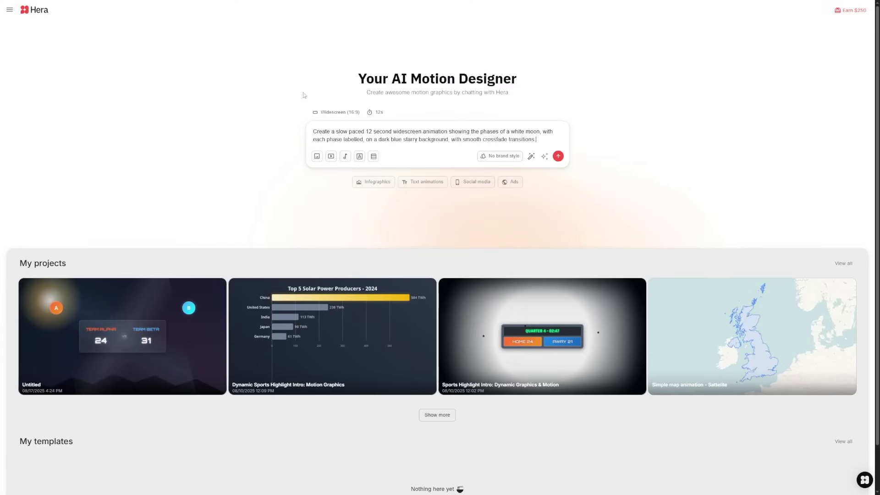
{"action": "left_click_drag", "start_coordinate": [394, 133], "coordinate": [346, 142]}
{"action": "left_click", "coordinate": [418, 141]}
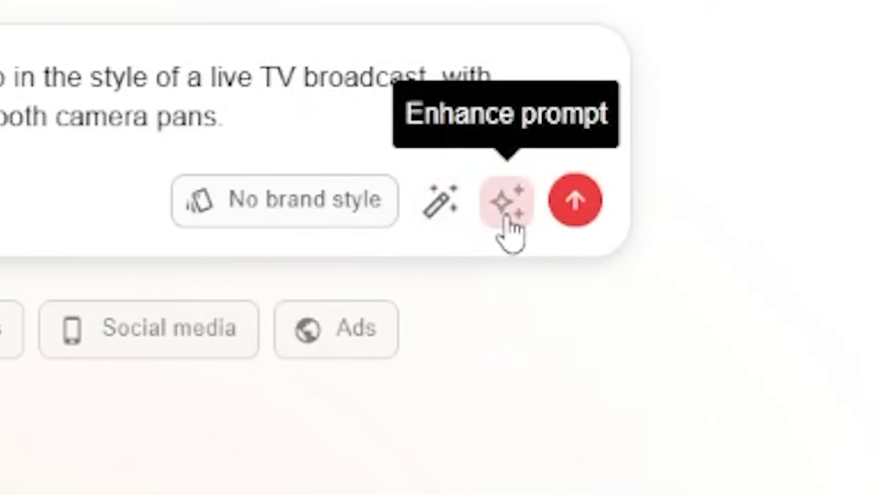
{"action": "left_click", "coordinate": [544, 157]}
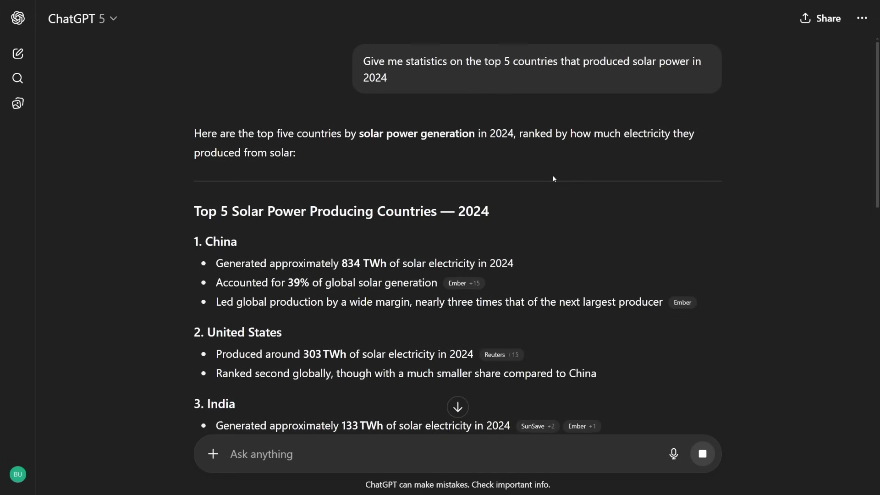
Step: Scroll through ChatGPT's ranked 2024 solar producers list, led by China at 834 TWh
{"action": "scroll", "coordinate": [552, 204], "scroll_direction": "down", "scroll_amount": 2}
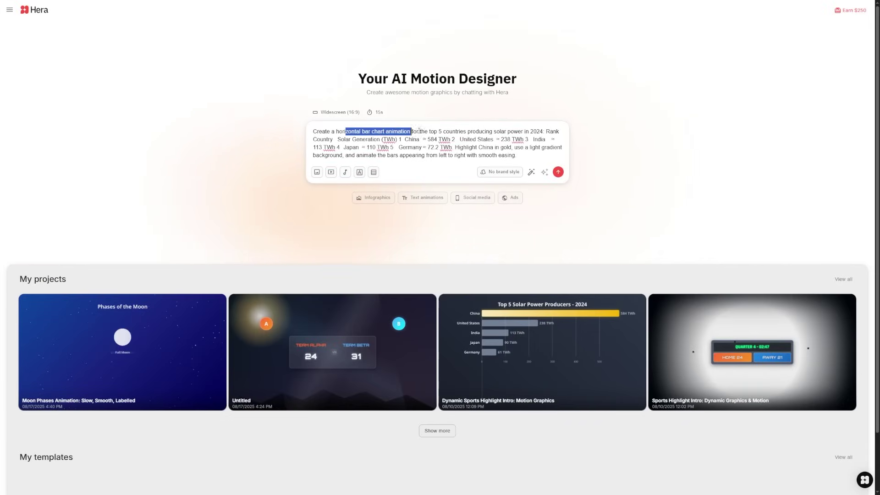
Step: Submit the horizontal bar chart prompt for 2024's top 5 solar producers, highlighting China
{"action": "left_click", "coordinate": [559, 172]}
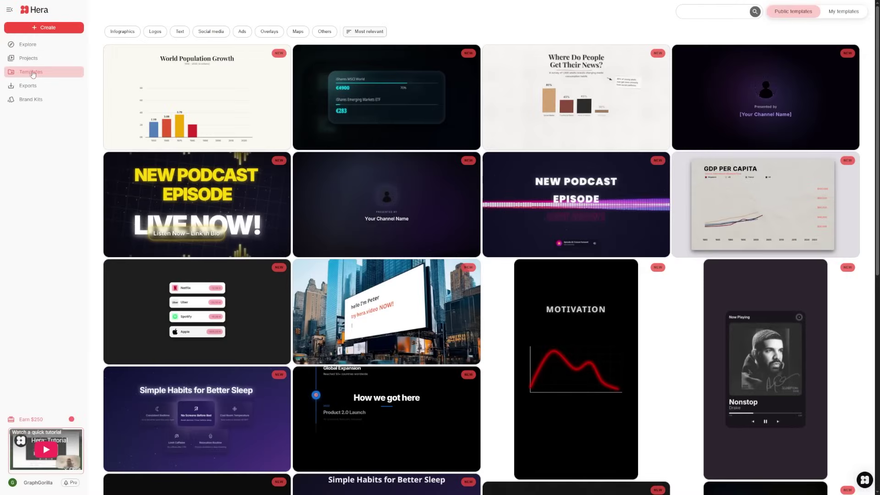
Step: Collapse the sidebar so the Templates gallery uses the full page width
{"action": "left_click", "coordinate": [9, 9]}
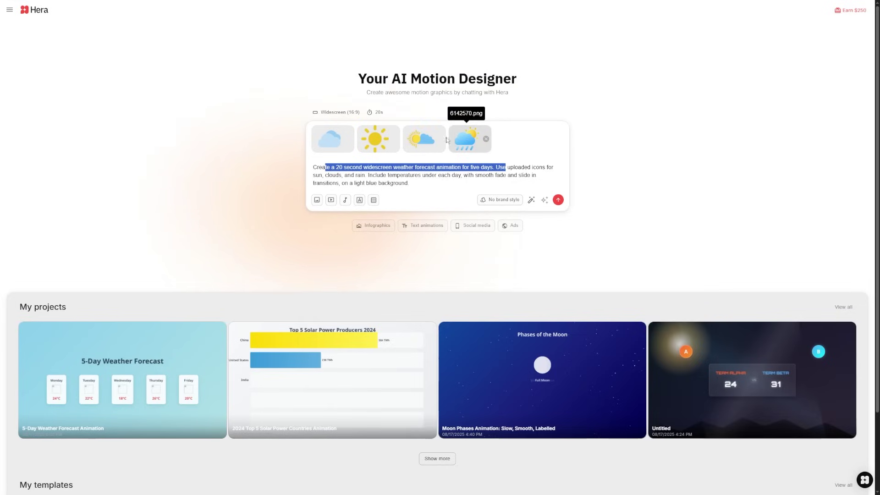
Step: Highlight the icon and temperature instructions in the 5-Day Weather Forecast prompt
{"action": "left_click_drag", "start_coordinate": [316, 176], "coordinate": [386, 183]}
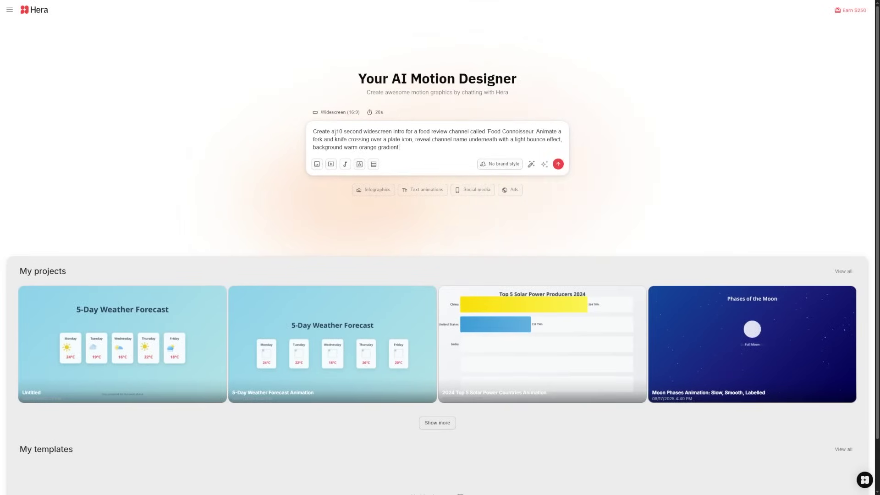
Step: Review the Food Connoisseur intro prompt by selecting the whole text, then part of it
{"action": "left_click_drag", "start_coordinate": [324, 131], "coordinate": [415, 147]}
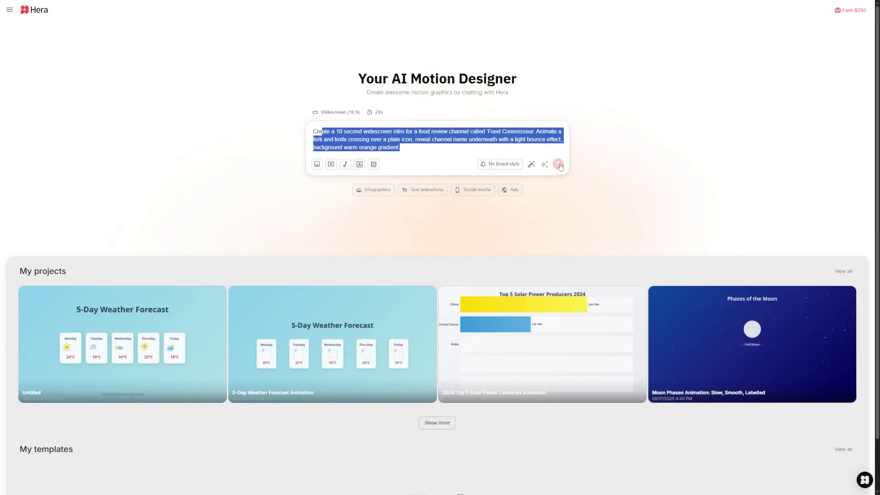
{"action": "left_click", "coordinate": [510, 138]}
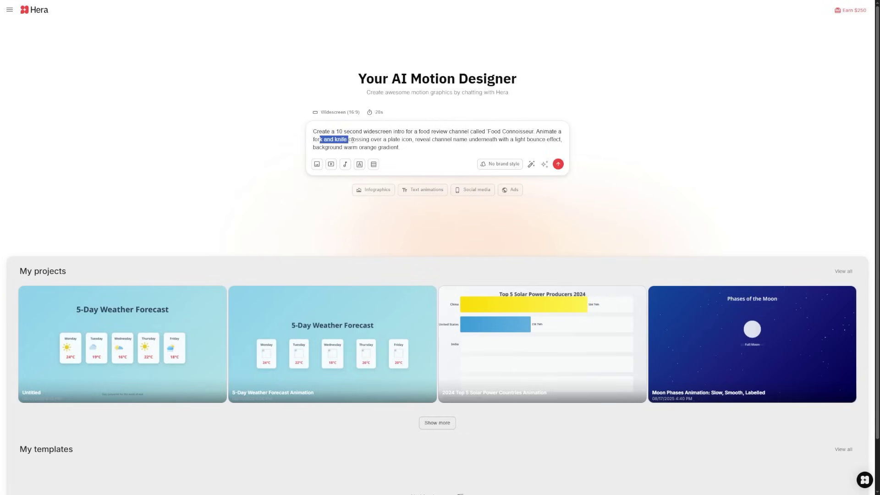
{"action": "left_click_drag", "start_coordinate": [460, 139], "coordinate": [546, 142]}
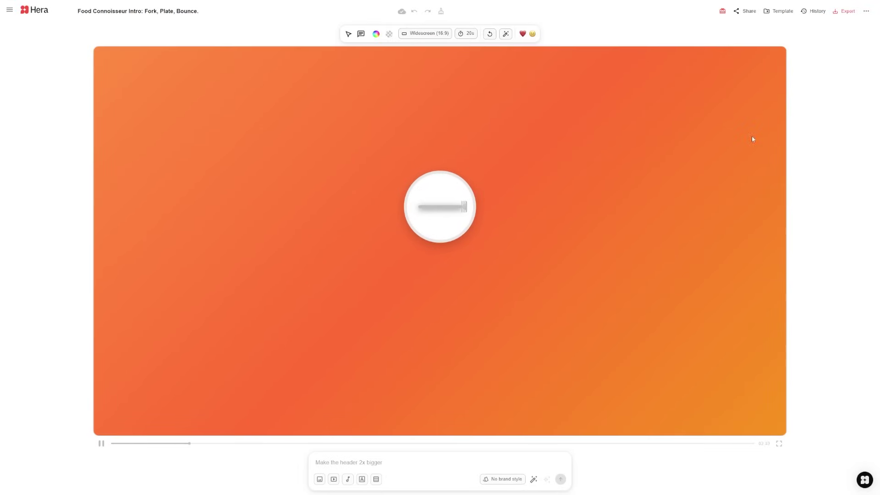
Step: Export the Food Connoisseur intro as 4K, 30 fps MOV with the transparent background off
{"action": "left_click", "coordinate": [844, 11]}
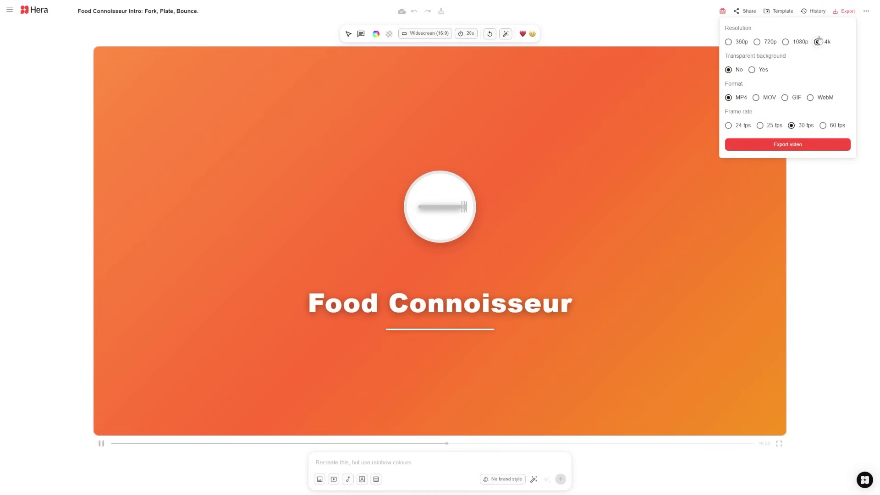
{"action": "left_click", "coordinate": [752, 69]}
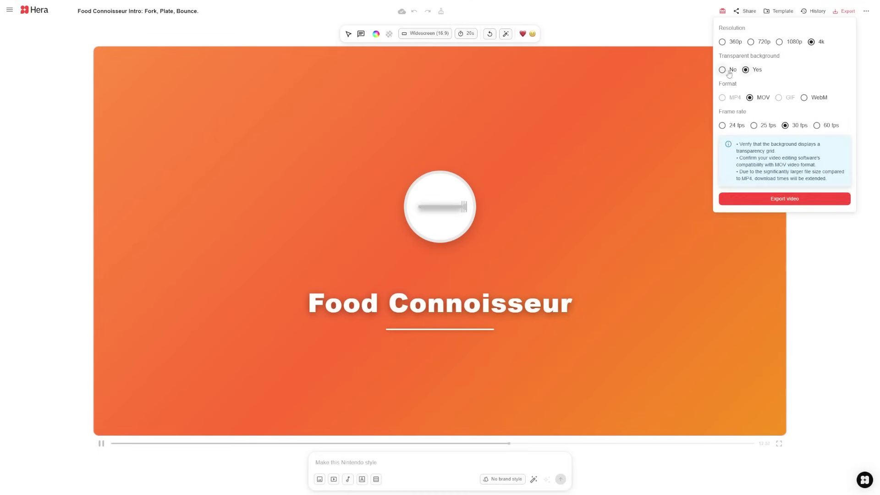
{"action": "left_click", "coordinate": [728, 70]}
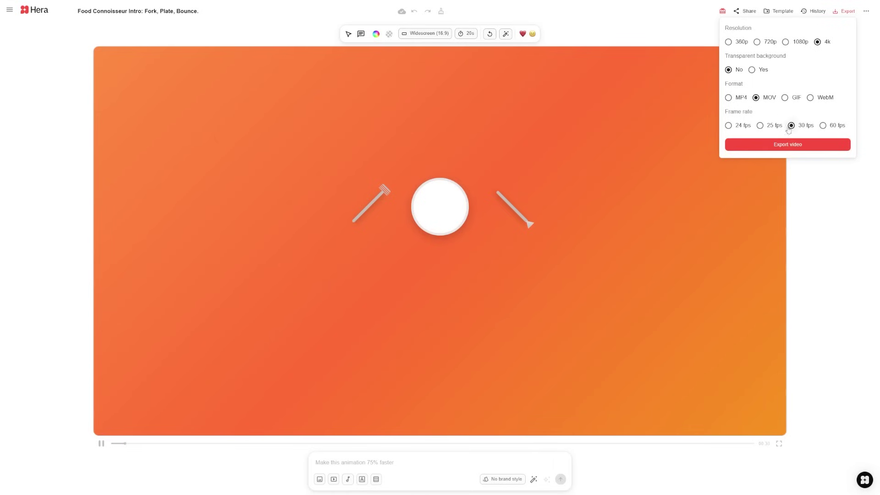
{"action": "left_click", "coordinate": [783, 145]}
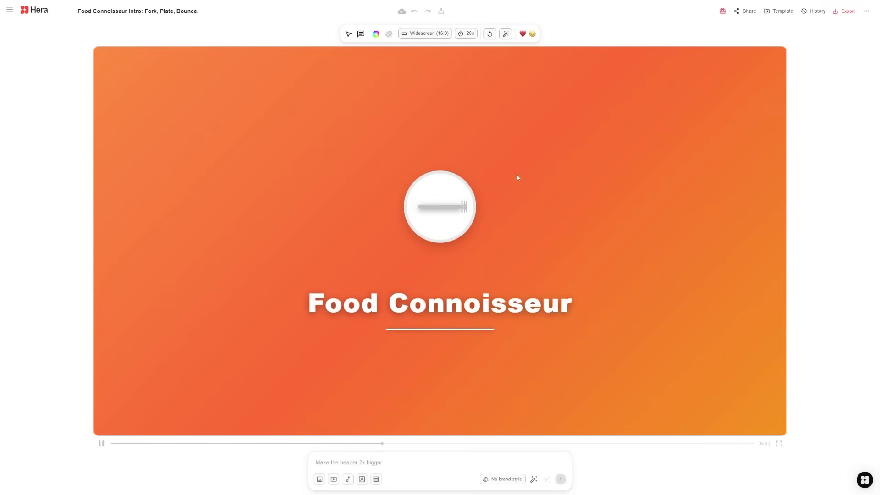
{"action": "left_click", "coordinate": [9, 9]}
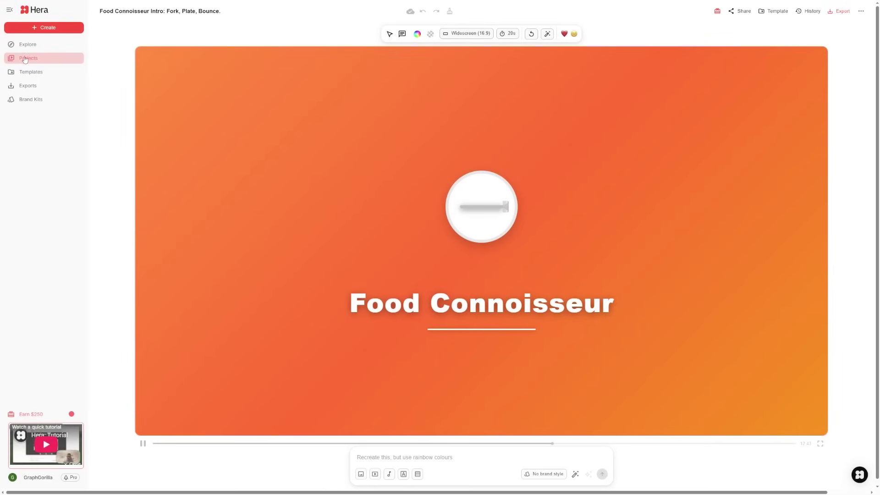
Step: View the Explore gallery of community animations, then go back to the Create home page
{"action": "left_click", "coordinate": [53, 46]}
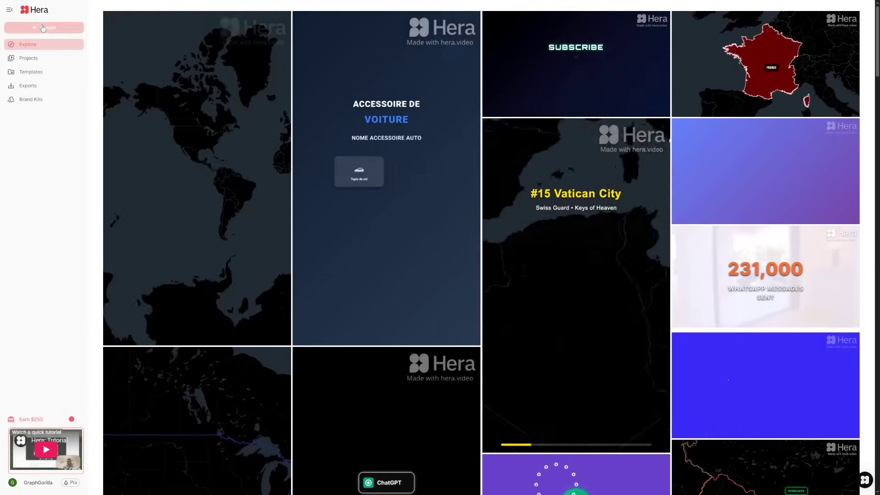
{"action": "left_click", "coordinate": [43, 26]}
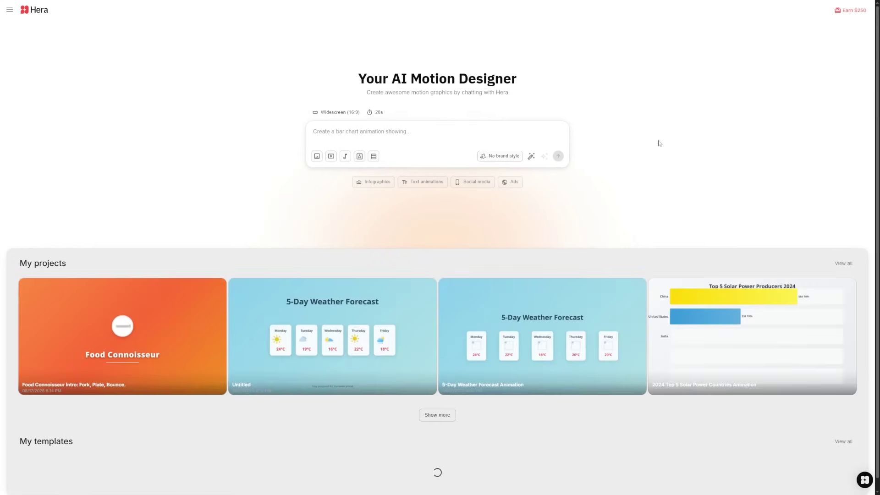
{"action": "scroll", "coordinate": [675, 118], "scroll_direction": "down", "scroll_amount": 1}
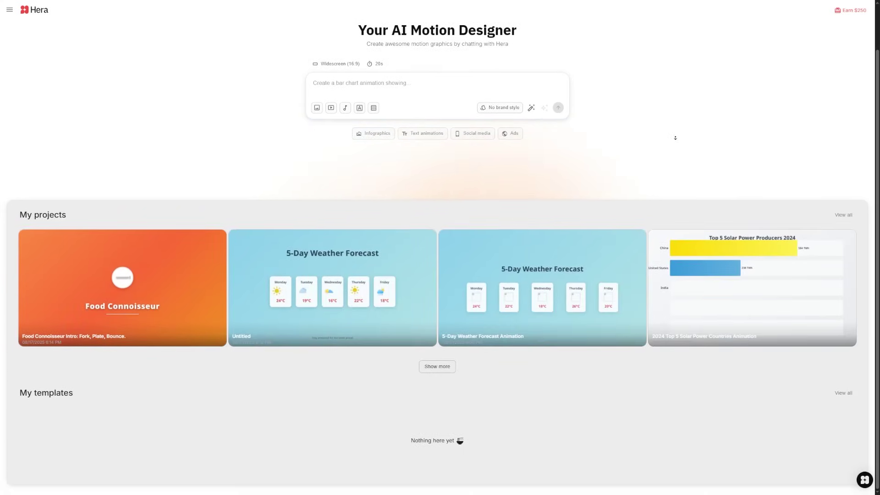
{"action": "left_click", "coordinate": [331, 278]}
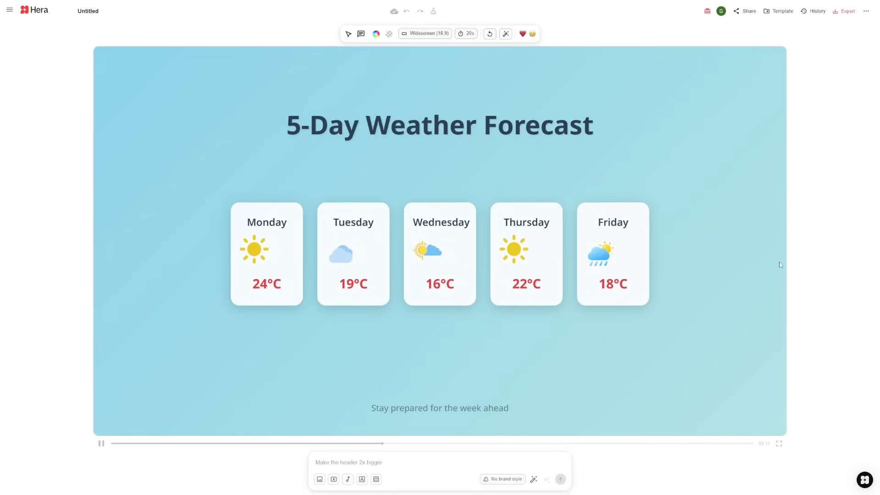
{"action": "key", "text": "alt+Left"}
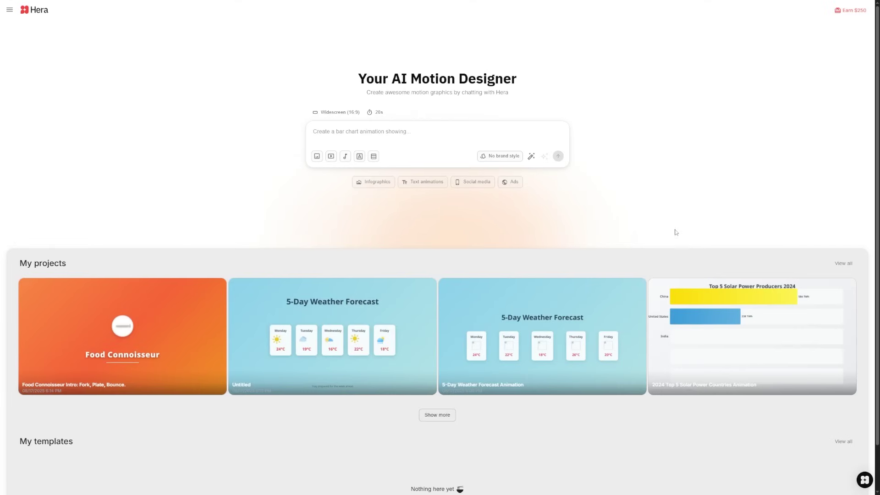
{"action": "scroll", "coordinate": [550, 298], "scroll_direction": "down", "scroll_amount": 2}
{"action": "left_click", "coordinate": [437, 365]}
{"action": "scroll", "coordinate": [411, 365], "scroll_direction": "down", "scroll_amount": 1}
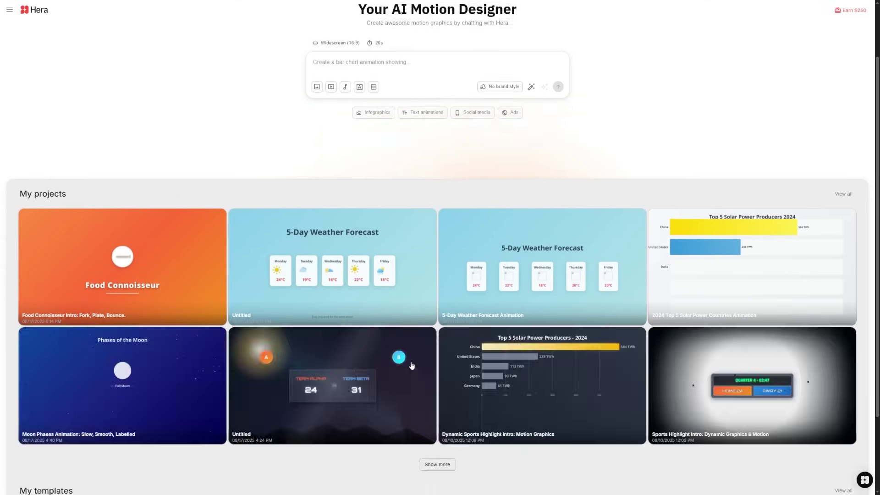
{"action": "scroll", "coordinate": [411, 365], "scroll_direction": "down", "scroll_amount": 2}
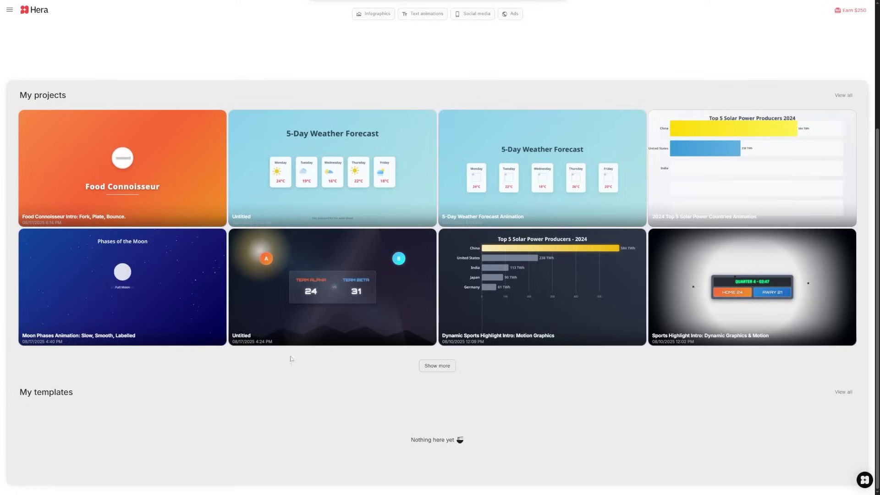
{"action": "left_click", "coordinate": [352, 290]}
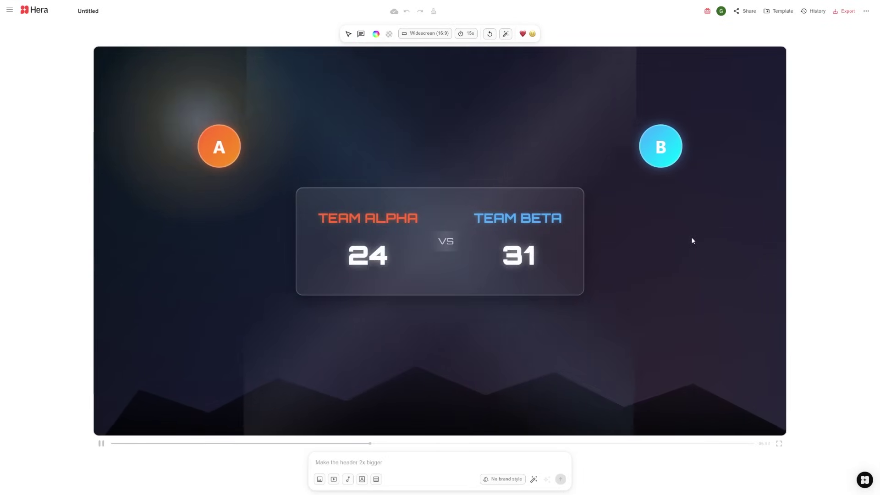
{"action": "key", "text": "alt+Left"}
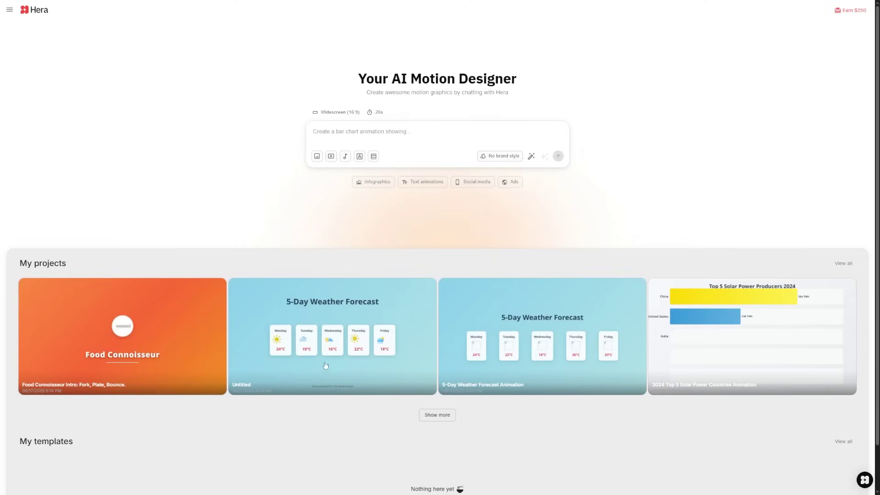
{"action": "left_click", "coordinate": [435, 418]}
{"action": "scroll", "coordinate": [353, 418], "scroll_direction": "down", "scroll_amount": 4}
{"action": "left_click", "coordinate": [710, 321]}
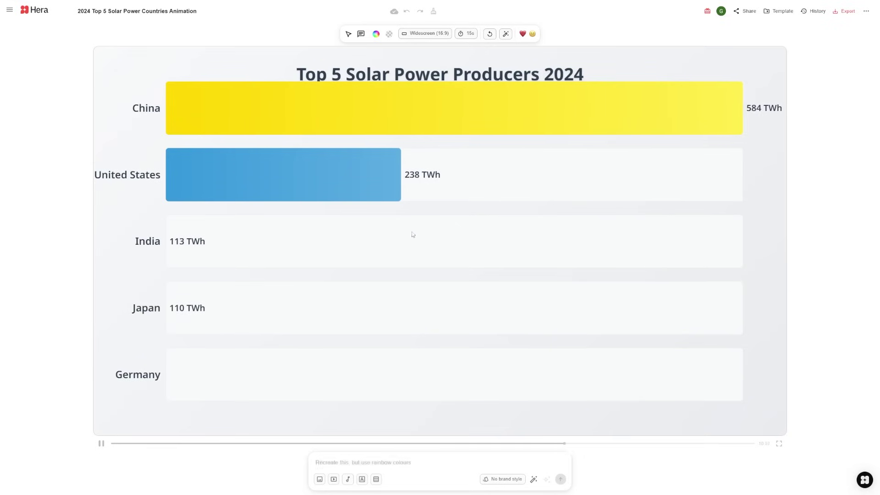
{"action": "key", "text": "alt+Left"}
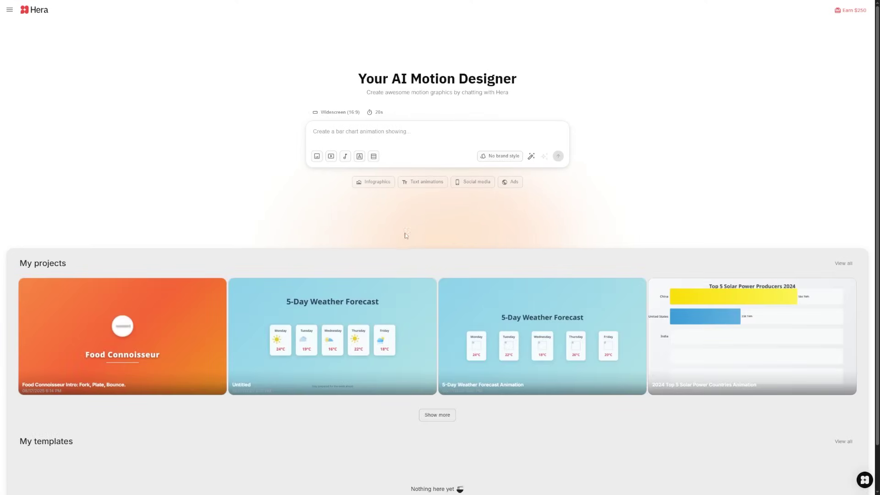
{"action": "left_click", "coordinate": [160, 299]}
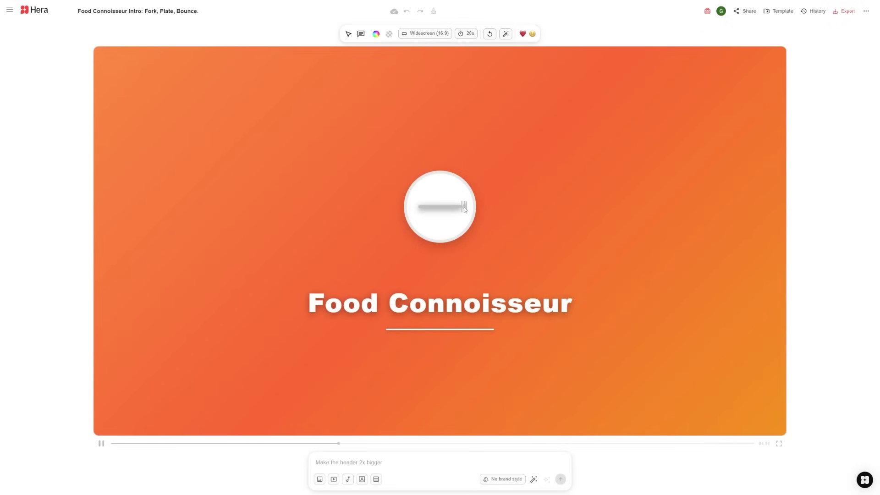
{"action": "key", "text": "alt+Left"}
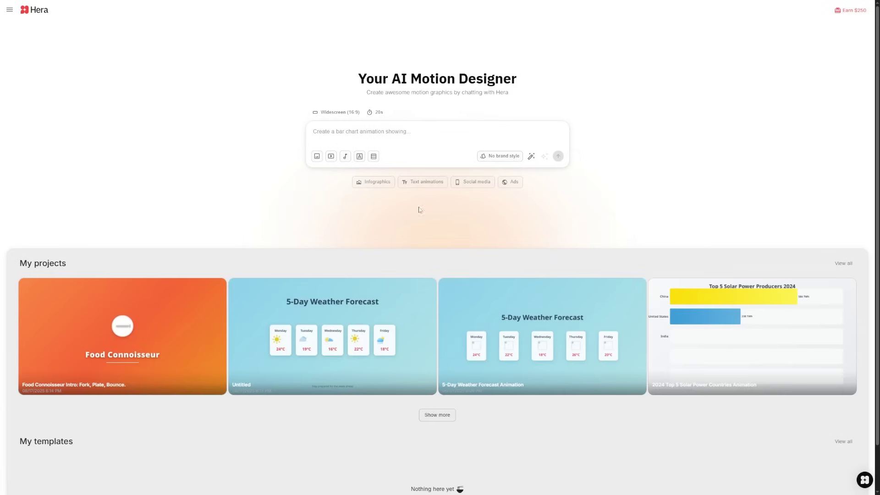
Step: Open the Templates gallery and browse public templates such as World Population Growth and New Podcast Episode
{"action": "left_click", "coordinate": [13, 15]}
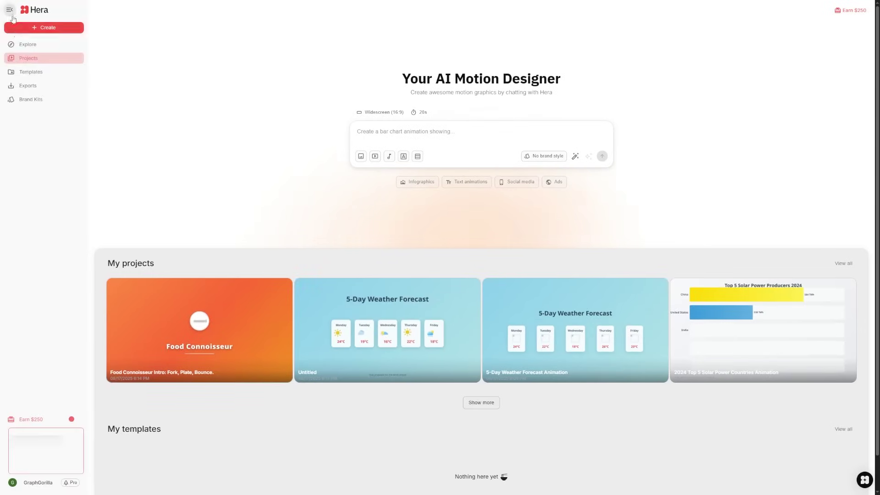
{"action": "left_click_drag", "start_coordinate": [38, 73], "coordinate": [40, 80]}
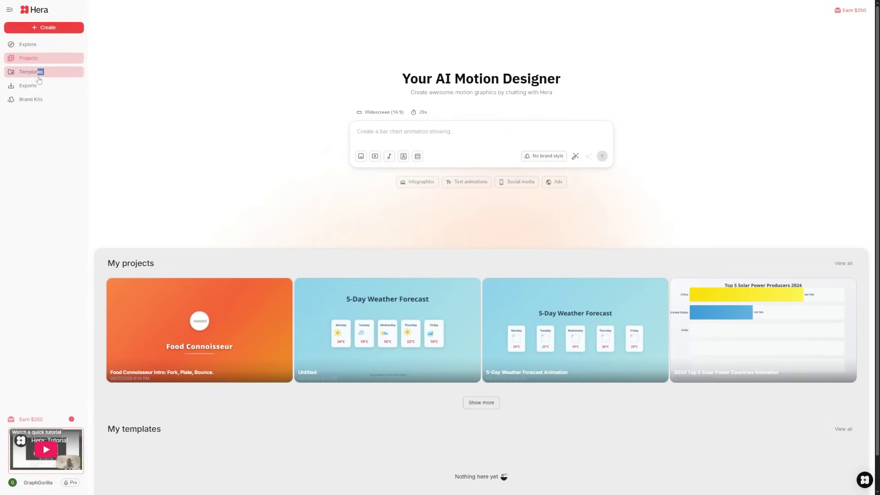
{"action": "left_click", "coordinate": [39, 77]}
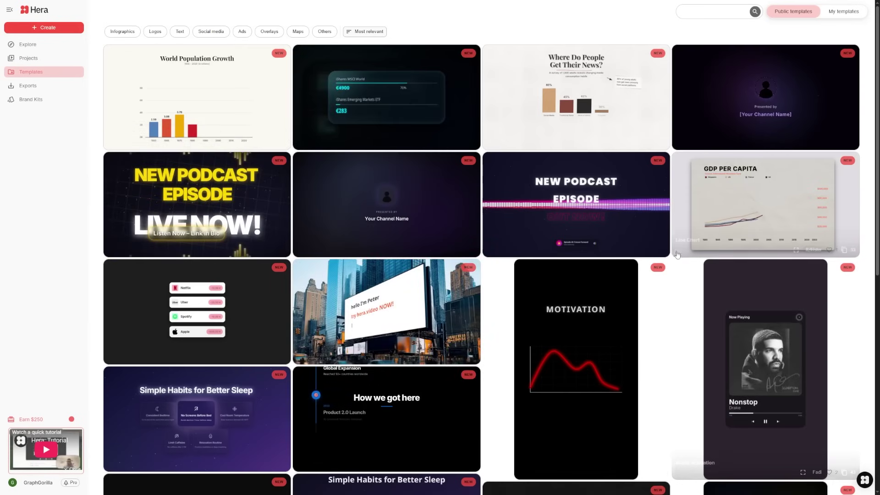
{"action": "scroll", "coordinate": [671, 257], "scroll_direction": "down", "scroll_amount": 3}
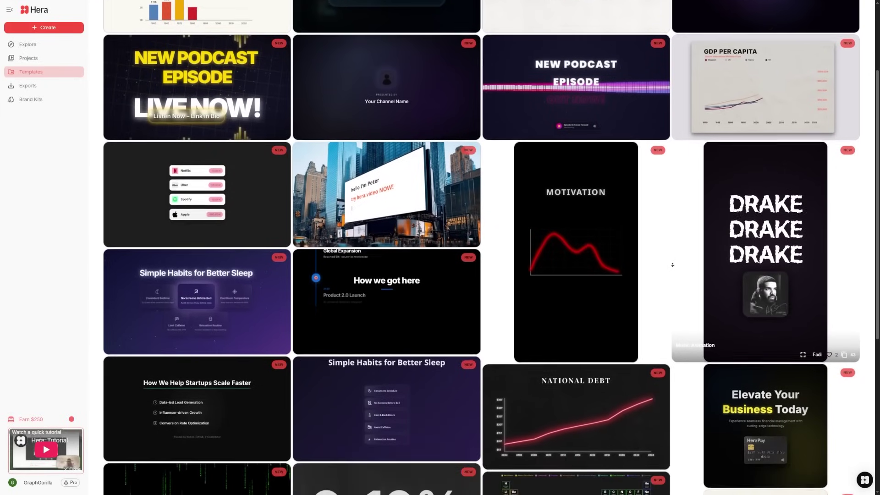
{"action": "left_click", "coordinate": [586, 261]}
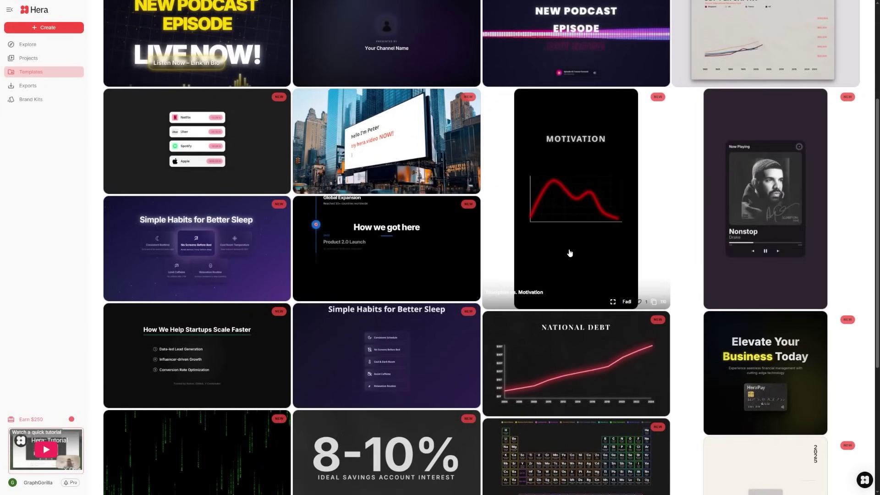